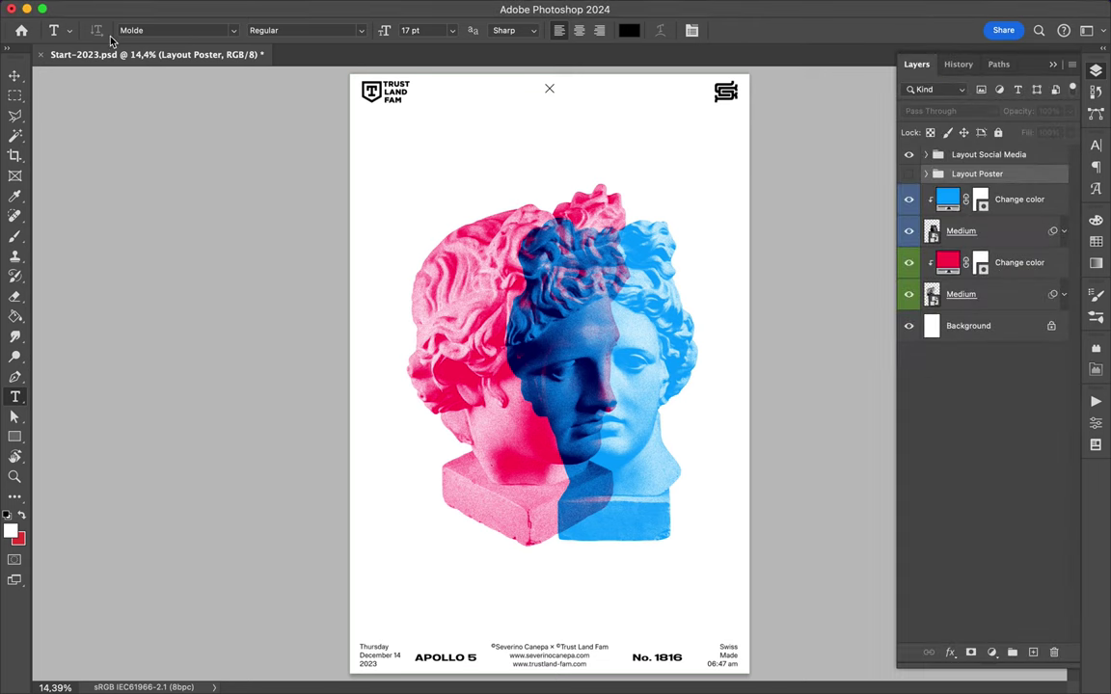
- Add a new empty layer and set up a red Dry Brush preset for lettering
key(Escape)
key(ctrl+shift+alt+n)
click(69, 30)
click(97, 206)
key(Return)
key(x)
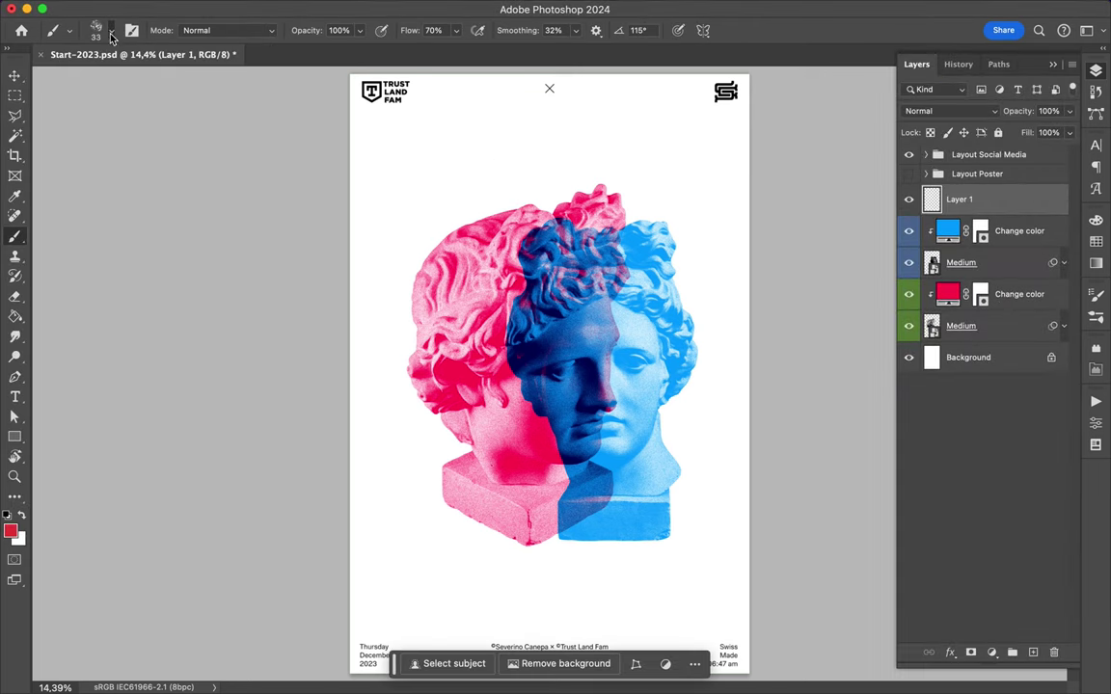
click(96, 30)
click(106, 377)
key(Return)
- Paint trial pink strokes above the heads, sample the statue's pink, and undo the extras
mouse_move(419, 148)
mouse_down()
mouse_move(445, 211)
mouse_move(461, 148)
mouse_move(487, 130)
mouse_move(429, 141)
mouse_up()
mouse_move(506, 128)
mouse_down()
mouse_move(507, 205)
mouse_move(550, 166)
mouse_move(545, 203)
mouse_move(574, 130)
mouse_move(525, 135)
mouse_up()
alt+click(410, 335)
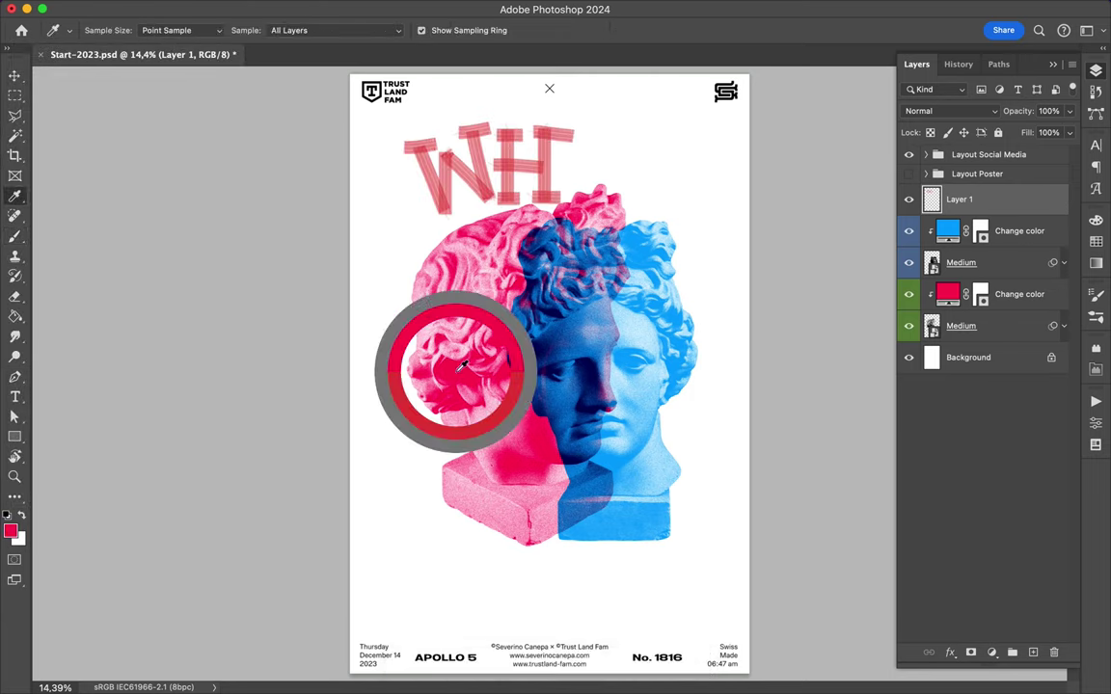
key(ctrl+z)
key(ctrl+z)
key(ctrl+z)
key(ctrl+z)
key(ctrl+z)
key(ctrl+z)
key(ctrl+z)
key(ctrl+z)
- Brush the pink letters W, H, A, T and question mark above the statue heads
right_click(402, 178)
mouse_move(434, 220)
mouse_down()
mouse_move(421, 154)
mouse_move(446, 162)
mouse_move(459, 220)
mouse_up()
mouse_move(461, 220)
mouse_down()
mouse_move(472, 155)
mouse_move(494, 212)
mouse_up()
drag(494, 169, 520, 166)
mouse_move(520, 108)
mouse_down()
mouse_move(526, 222)
mouse_move(551, 121)
mouse_move(593, 196)
mouse_up()
mouse_move(528, 174)
mouse_down()
mouse_move(584, 166)
mouse_move(612, 138)
mouse_move(688, 144)
mouse_up()
drag(629, 140, 630, 198)
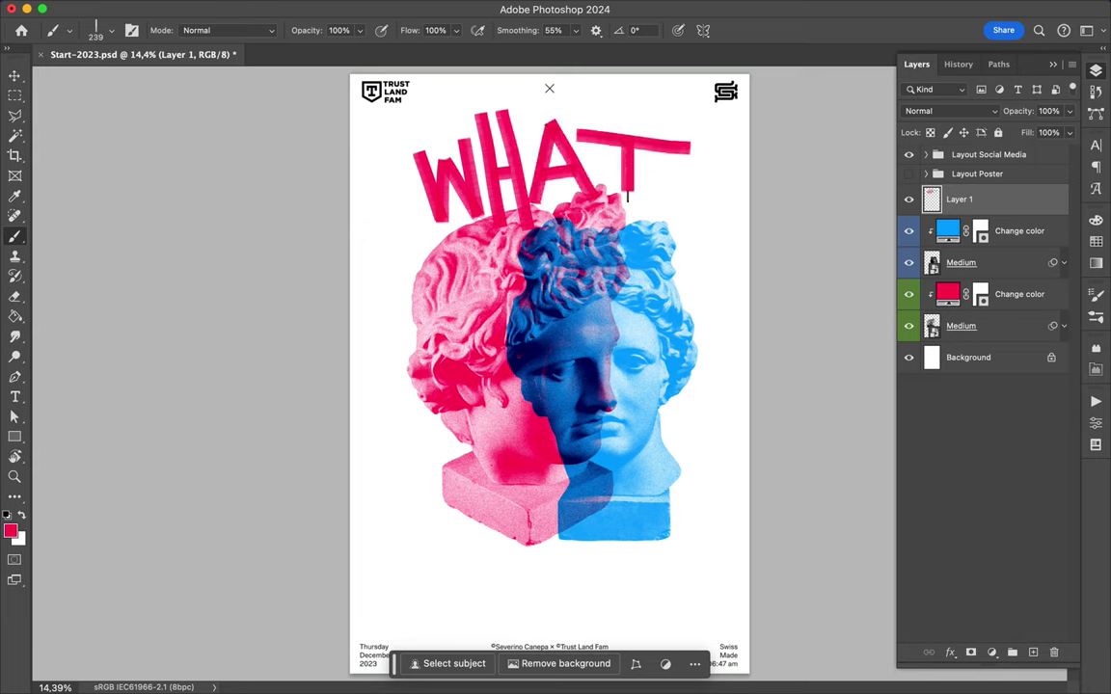
drag(663, 130, 668, 193)
click(668, 206)
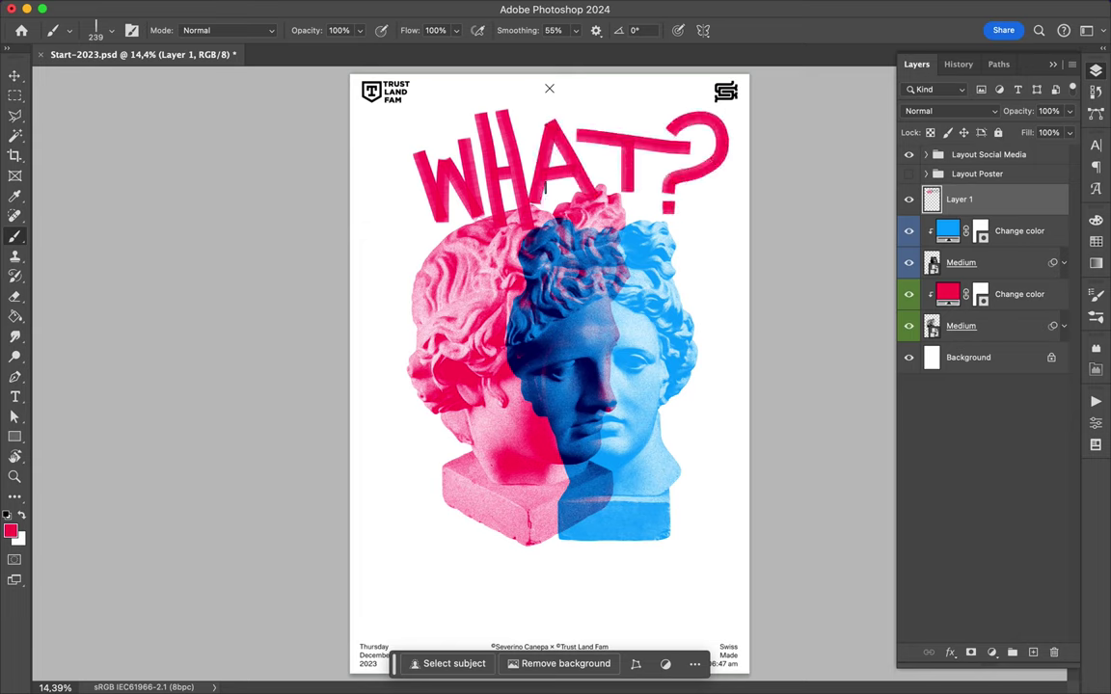
- Create Layer 2 above the pink lettering and toggle the pink head's visibility
key(ctrl+shift+n)
key(Return)
click(909, 334)
alt+click(540, 400)
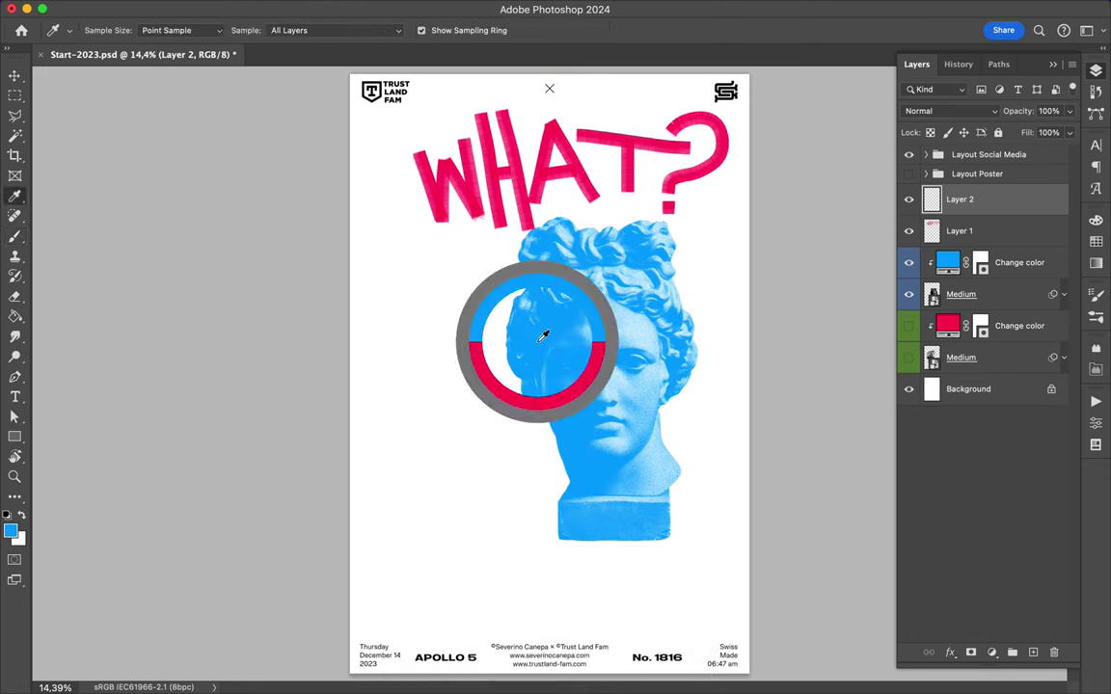
- Sample blue from the blue statue head and choose The Harder They Fall brush
click(908, 325)
click(69, 30)
click(135, 241)
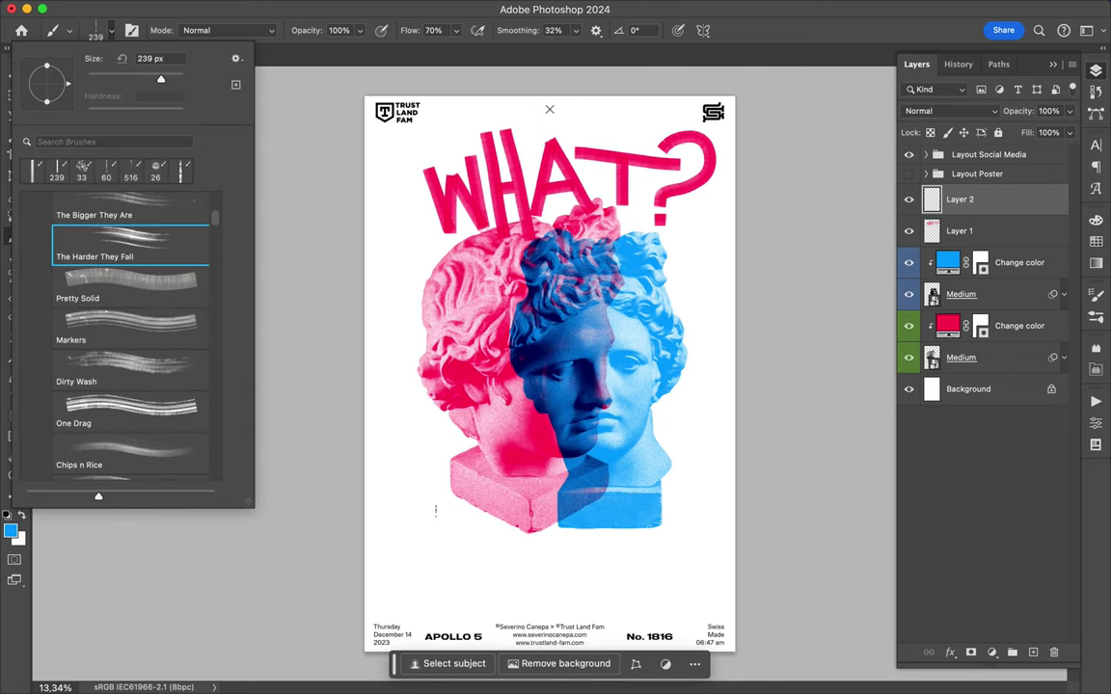
key(Return)
- Paint the blue W and H at the poster's lower left, redoing misplaced strokes
mouse_move(411, 458)
mouse_down()
mouse_move(419, 606)
mouse_move(460, 565)
mouse_up()
key(ctrl+z)
mouse_move(417, 603)
mouse_down()
mouse_move(467, 459)
mouse_move(489, 576)
mouse_up()
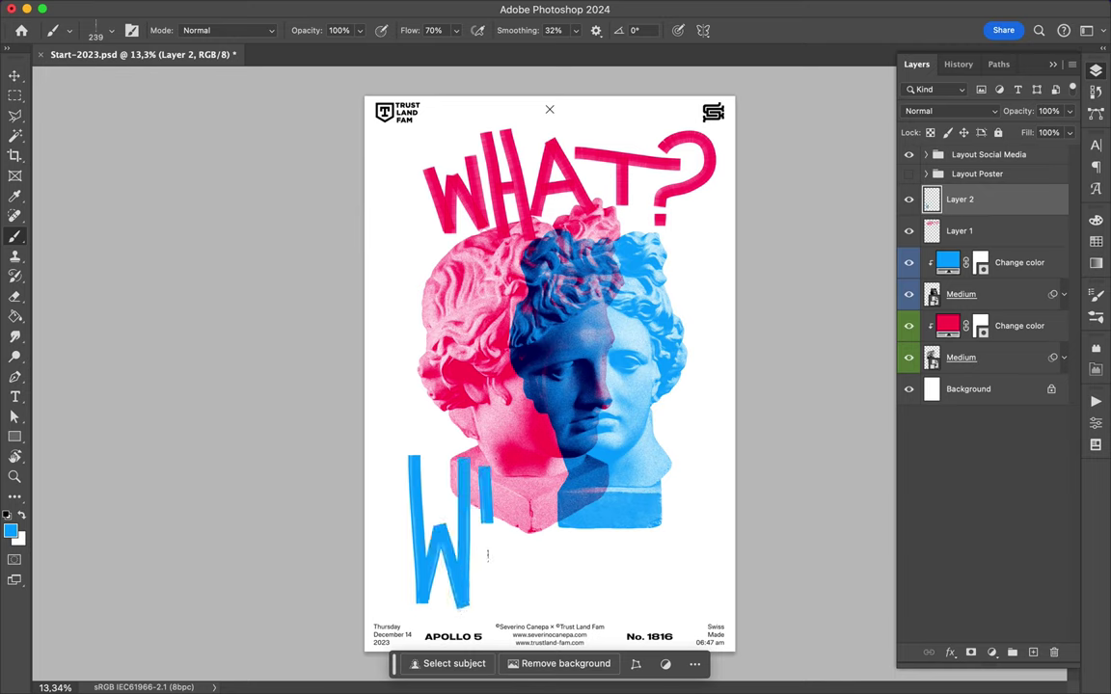
drag(490, 511, 525, 509)
drag(525, 463, 527, 573)
key(ctrl+z)
key(ctrl+z)
drag(489, 513, 521, 511)
drag(521, 463, 522, 578)
- Paint the blue A, T and question mark to finish the lower WHAT?
drag(545, 487, 547, 583)
mouse_move(540, 487)
mouse_down()
mouse_move(612, 487)
mouse_move(610, 583)
mouse_up()
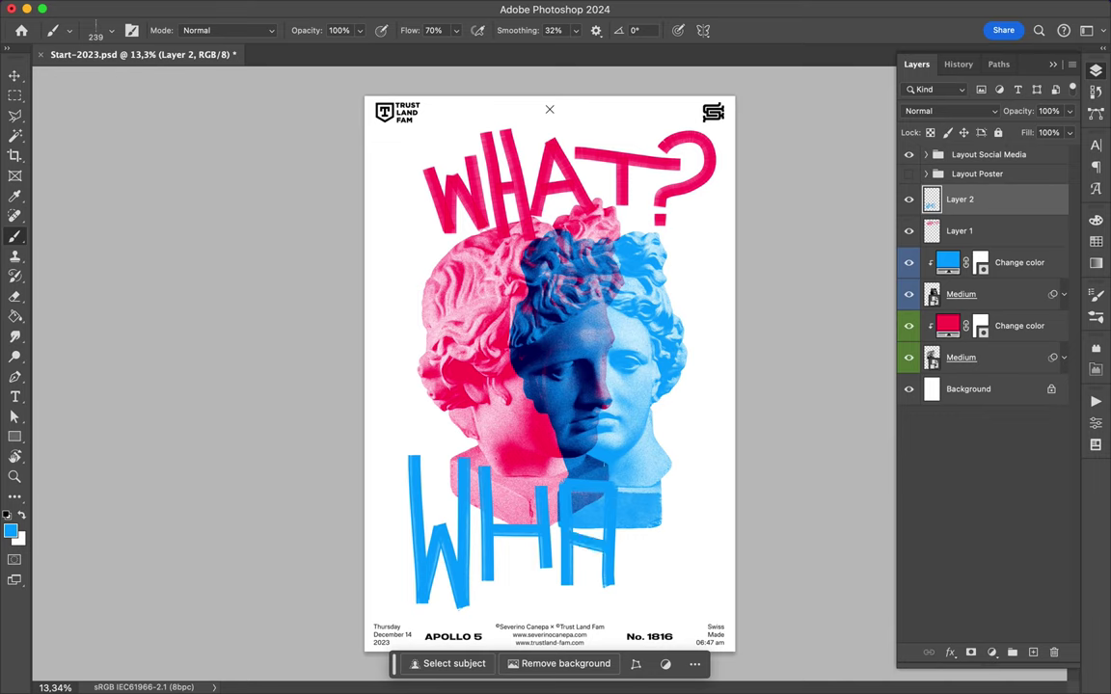
drag(593, 484, 702, 465)
drag(658, 472, 657, 562)
mouse_move(665, 426)
mouse_down()
mouse_move(722, 417)
mouse_move(690, 516)
mouse_up()
click(689, 531)
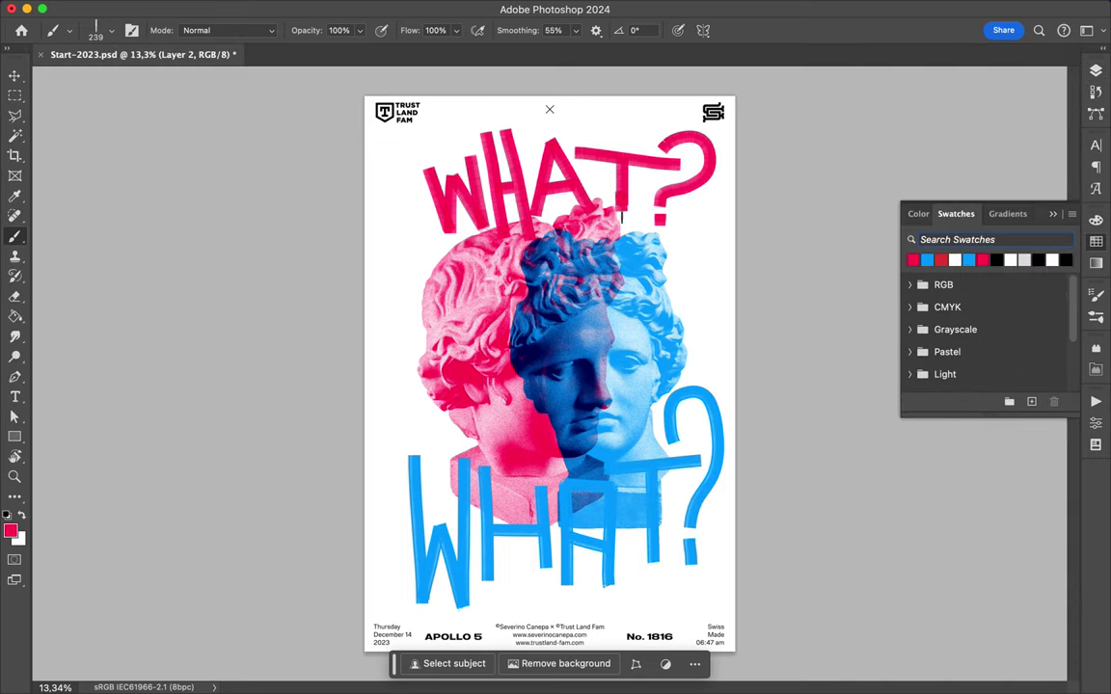
- Redraw and extend the T of the pink WHAT? and thicken the blue A
drag(559, 171, 559, 235)
mouse_move(574, 158)
mouse_down()
mouse_move(681, 173)
mouse_move(615, 245)
mouse_up()
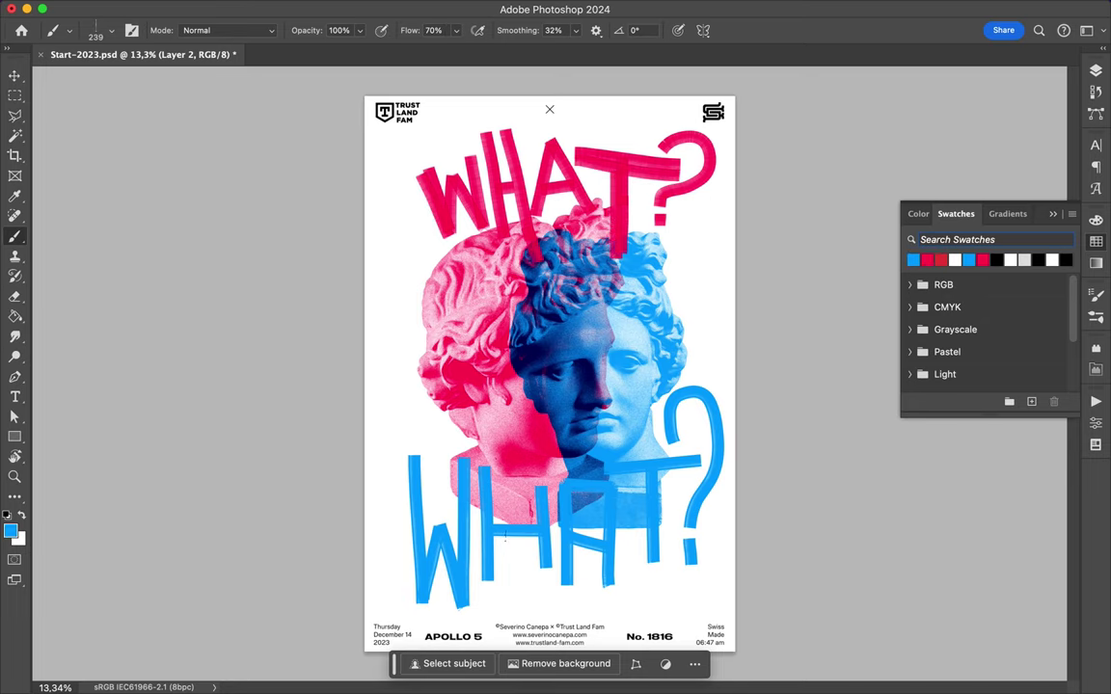
drag(574, 559, 612, 544)
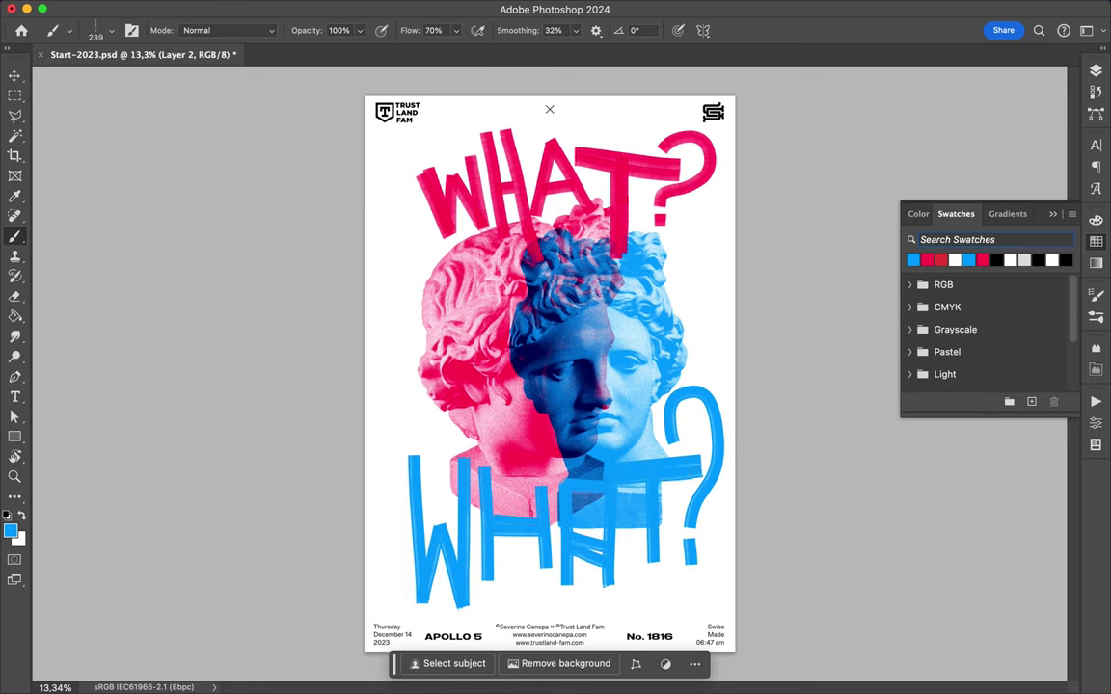
key(v)
click(1096, 70)
- Copy a rectangular selection of the lettering to a new layer and move Layer 2 above Layer 3
key(m)
drag(393, 99, 730, 310)
key(ctrl+j)
key(v)
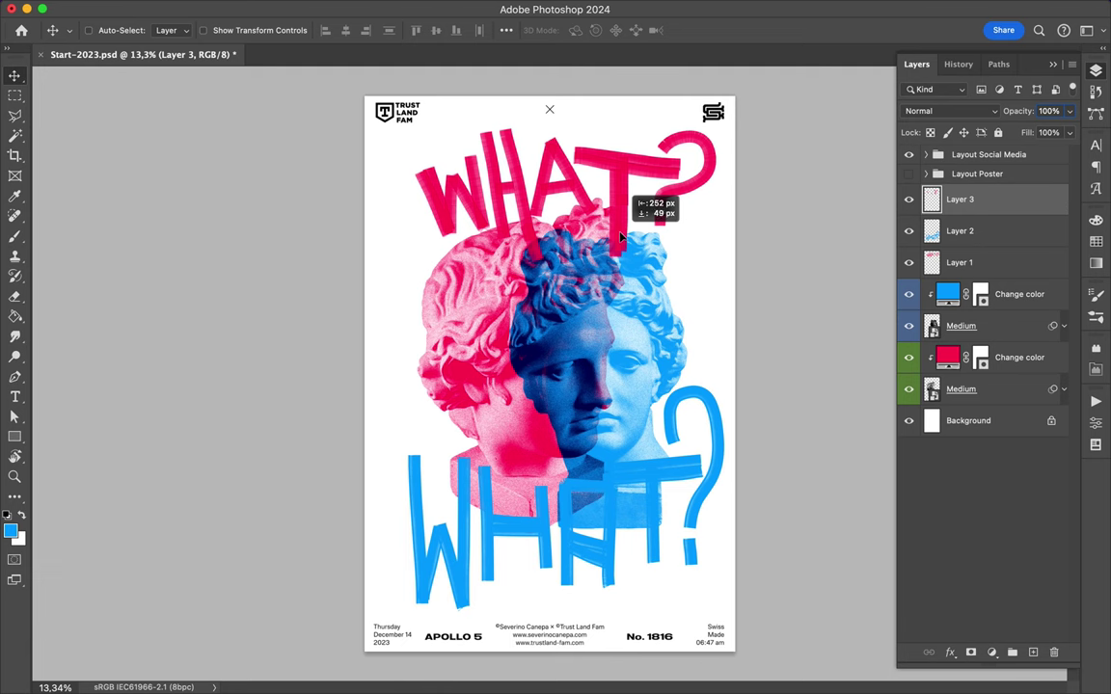
drag(959, 230, 959, 193)
scroll(567, 588, up, 3)
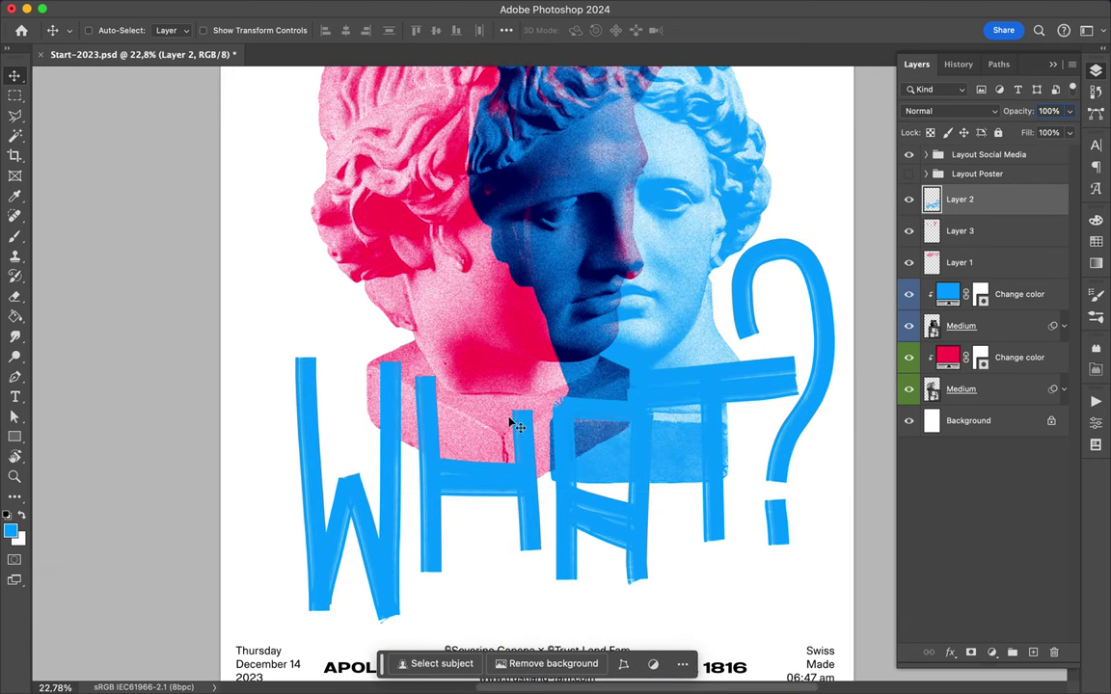
- Scribble a cross-hatched box above the lower W with a thin 32 px brush
key(b)
click(108, 30)
scroll(114, 288, down, 5)
click(113, 288)
key(Return)
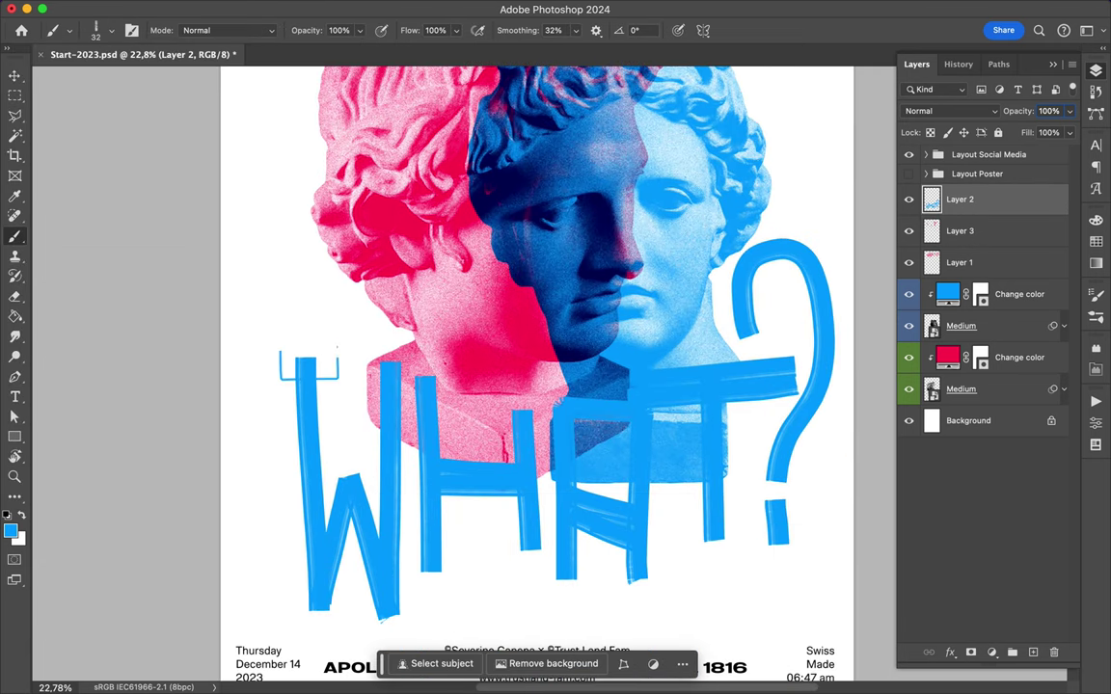
mouse_move(279, 348)
mouse_down()
mouse_move(340, 345)
mouse_move(344, 384)
mouse_move(280, 386)
mouse_move(282, 349)
mouse_move(307, 367)
mouse_move(338, 349)
mouse_up()
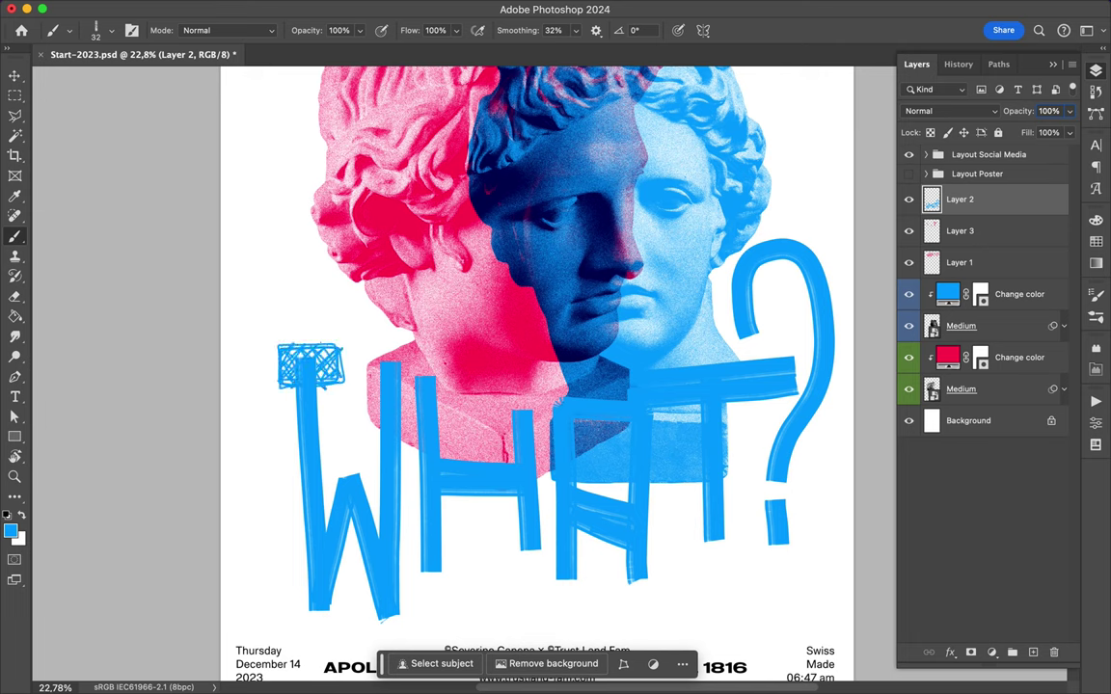
scroll(526, 338, down, 2)
scroll(357, 385, down, 3)
scroll(357, 386, down, 3)
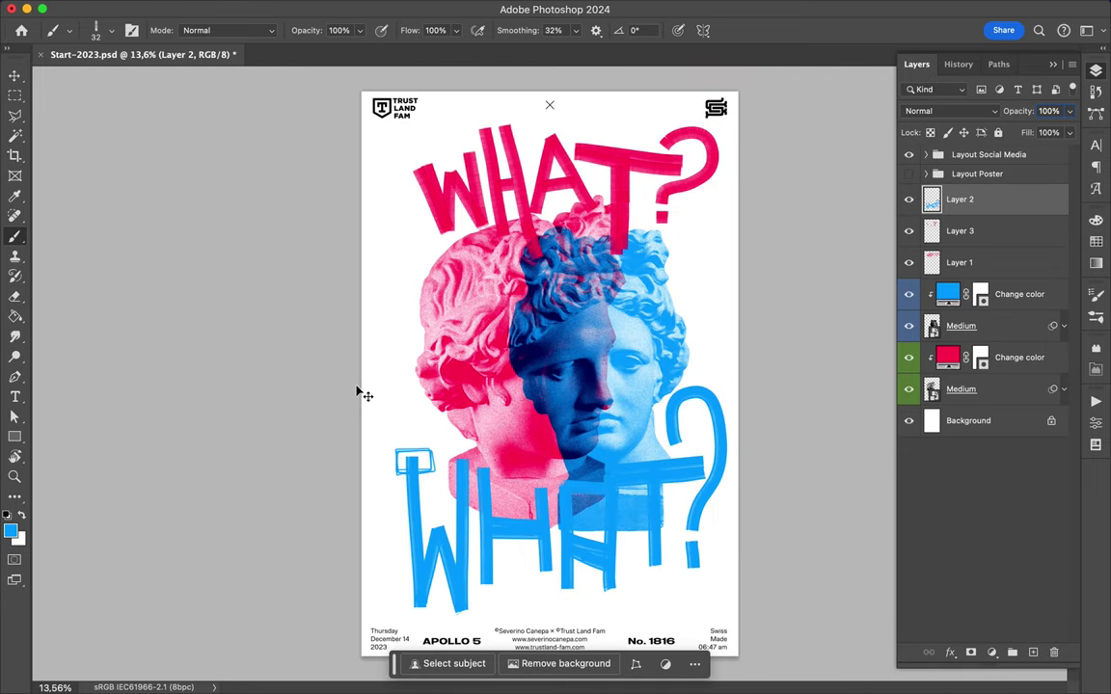
click(960, 388)
- Add a layer above Background and load a large light grey (f3f3f3) Heavy Duty Wet Wipe brush
click(1032, 653)
click(1096, 241)
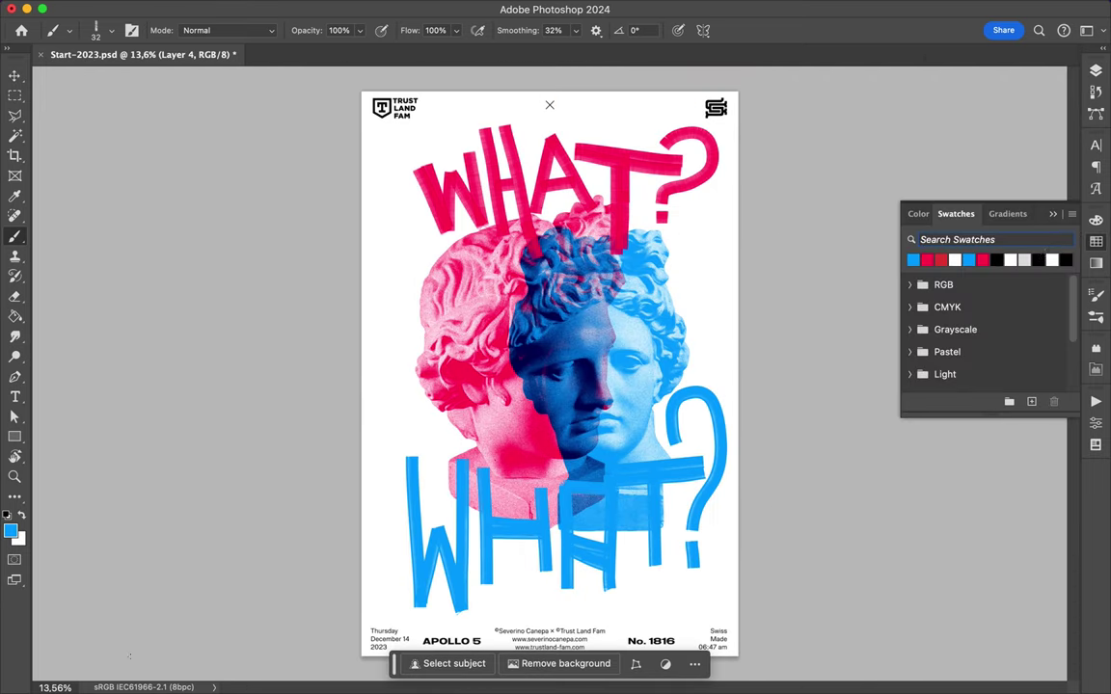
click(10, 529)
key(Return)
key(b)
click(110, 30)
scroll(116, 289, down, 5)
click(115, 250)
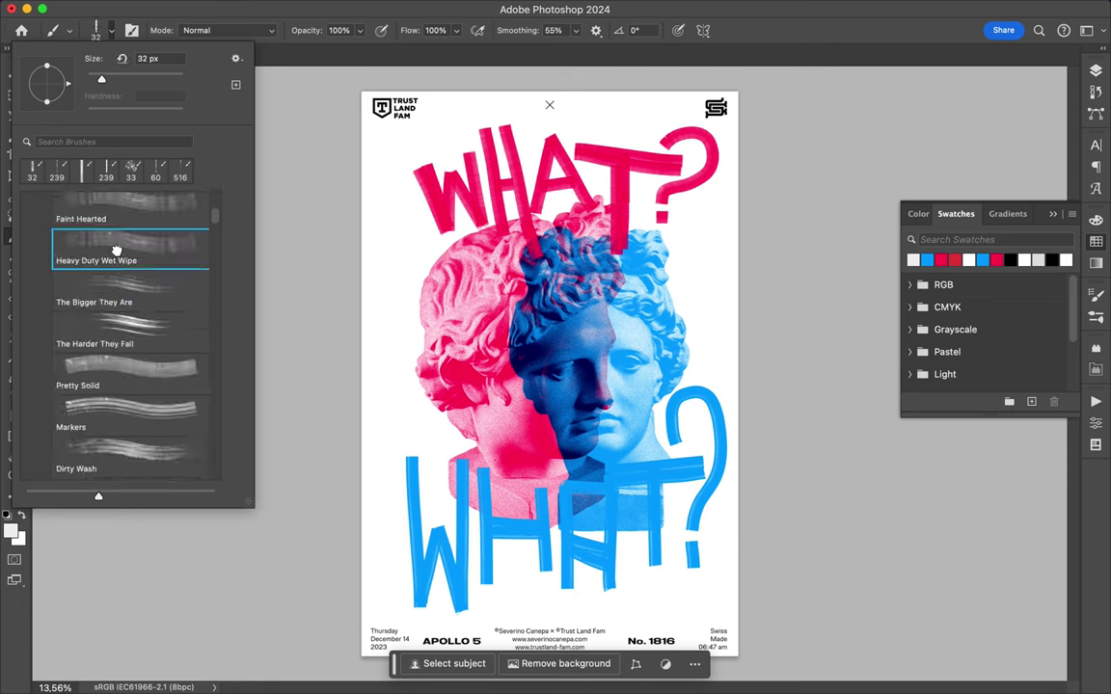
scroll(120, 287, down, 3)
double_click(119, 289)
- Paint broad light grey strokes down the left and right sides of the statue head
drag(429, 231, 434, 497)
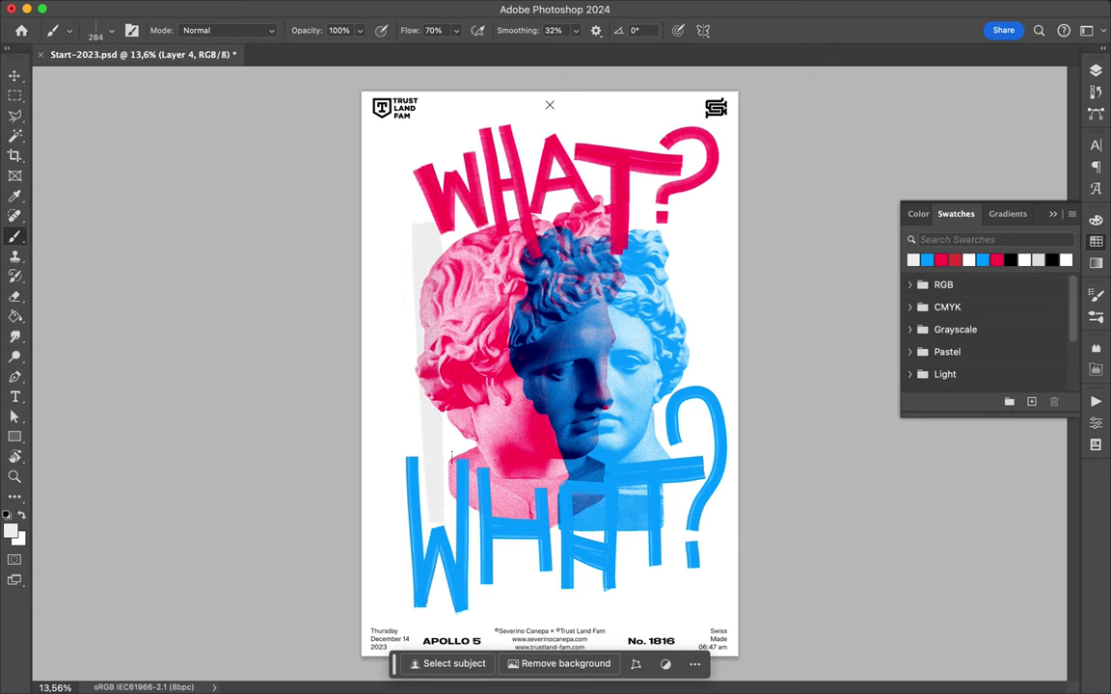
drag(418, 260, 426, 482)
drag(422, 197, 436, 309)
drag(443, 357, 443, 463)
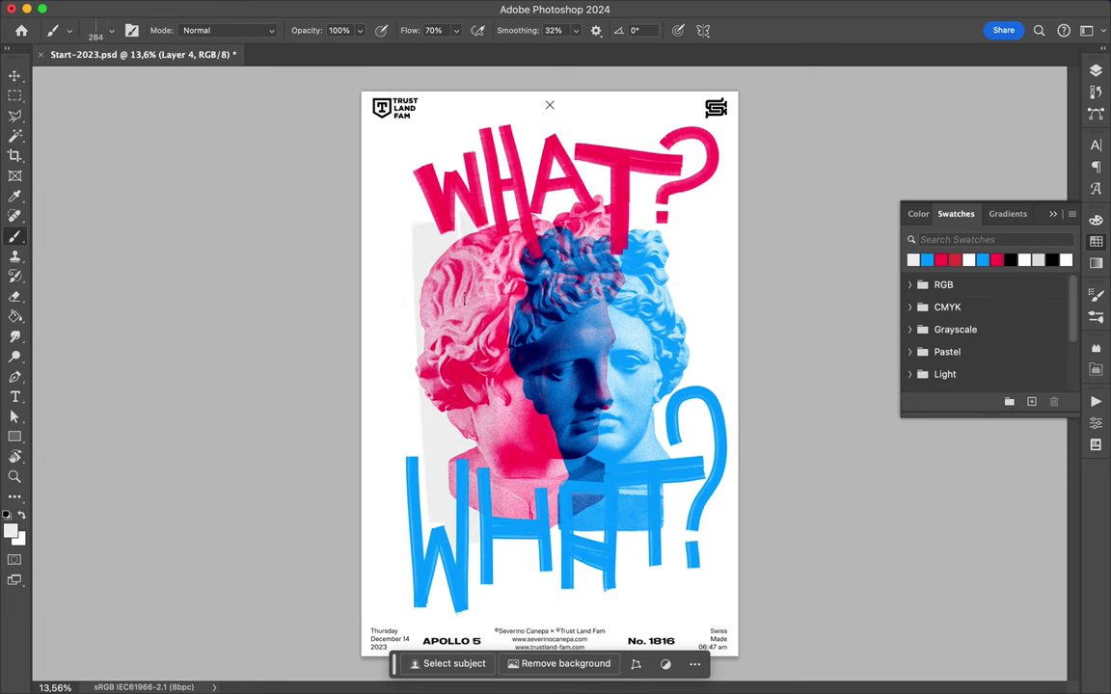
drag(650, 229, 675, 434)
key(m)
key(u)
drag(609, 400, 695, 461)
- On new Layer 5, paint faint grey strokes below and along both sides of the bust
key(b)
key(ctrl+shift+alt+n)
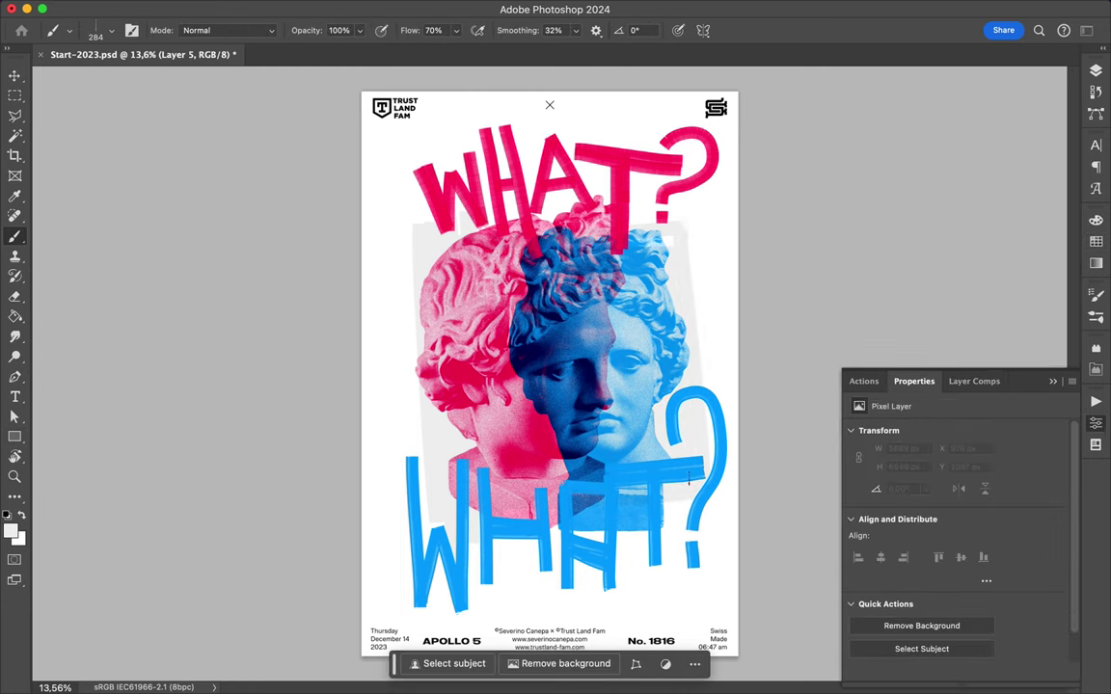
drag(472, 496, 526, 555)
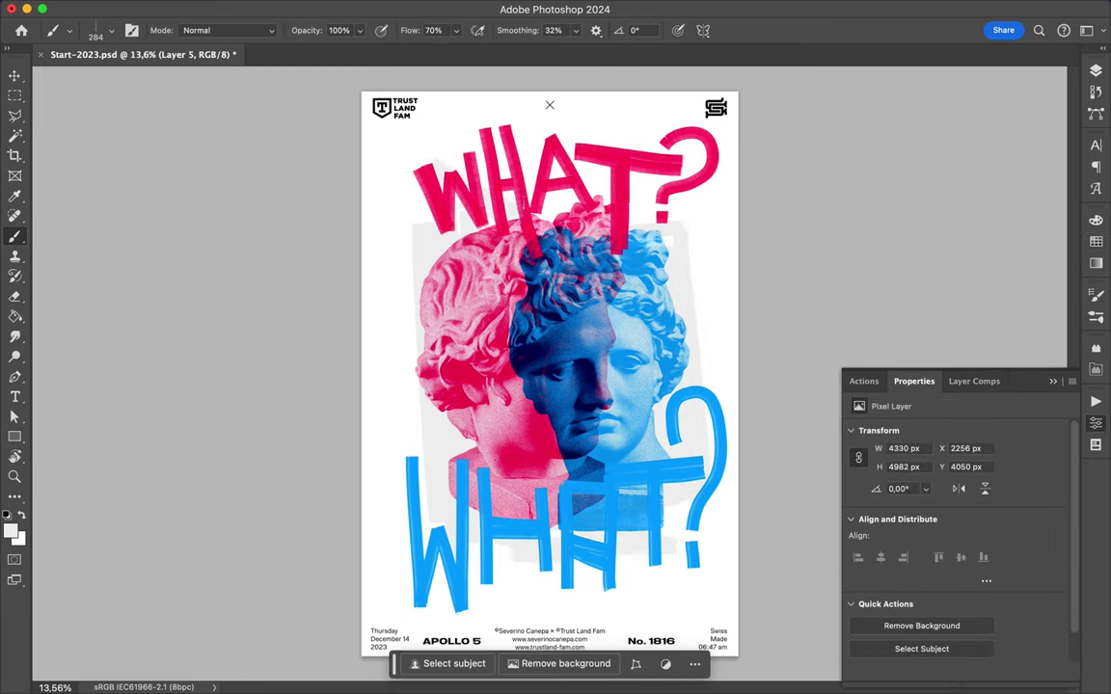
drag(521, 227, 414, 255)
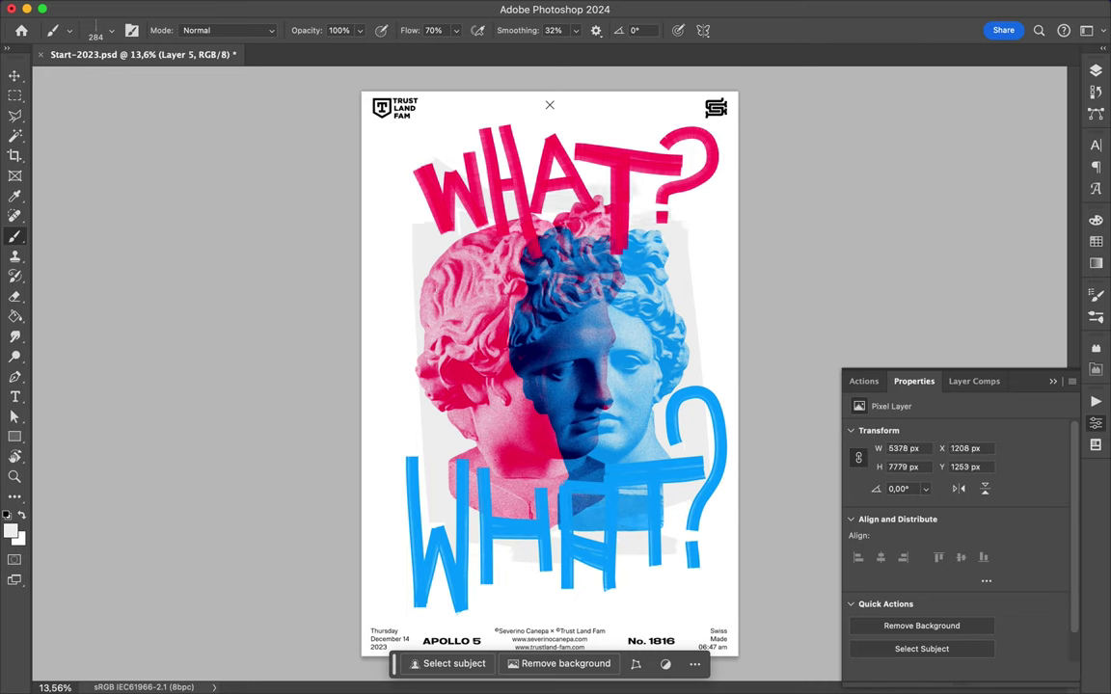
drag(489, 271, 463, 548)
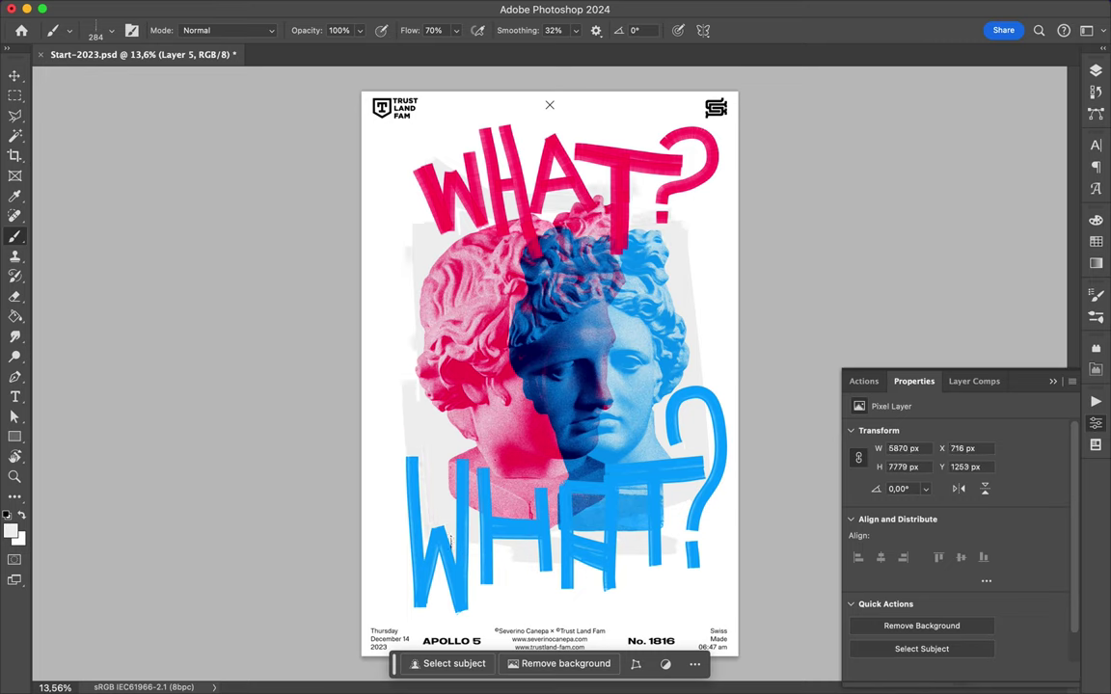
drag(688, 252, 714, 391)
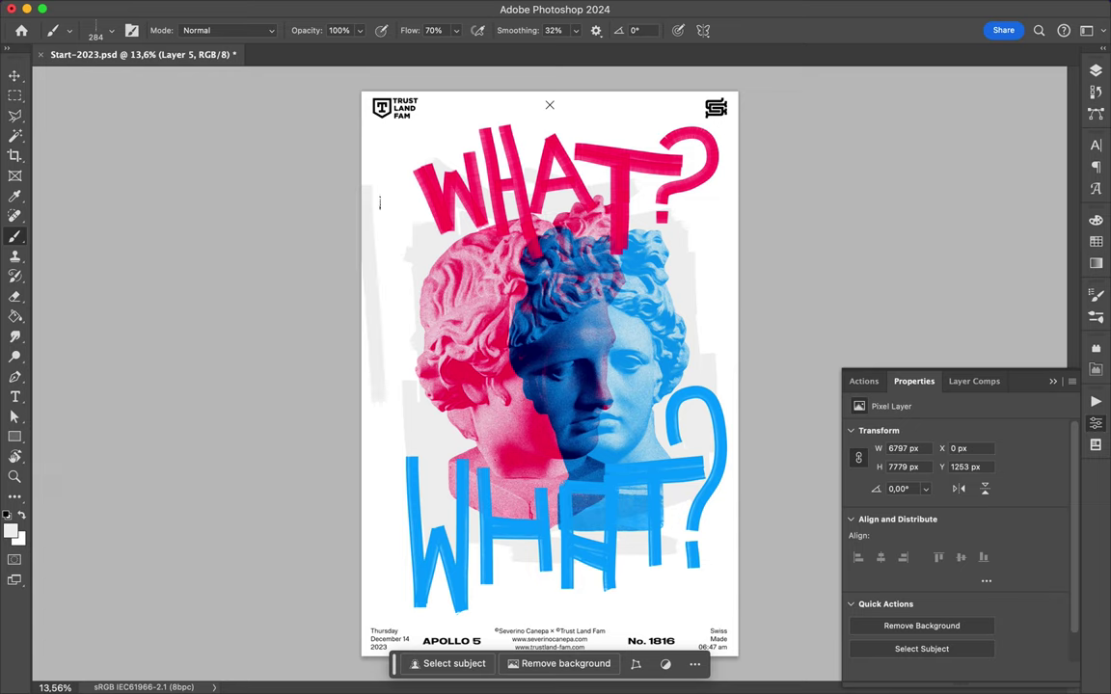
click(111, 30)
- Choose the thin Still Spilly ink brush and scribble fine grey lines near the poster's right edge
scroll(144, 286, down, 3)
click(125, 355)
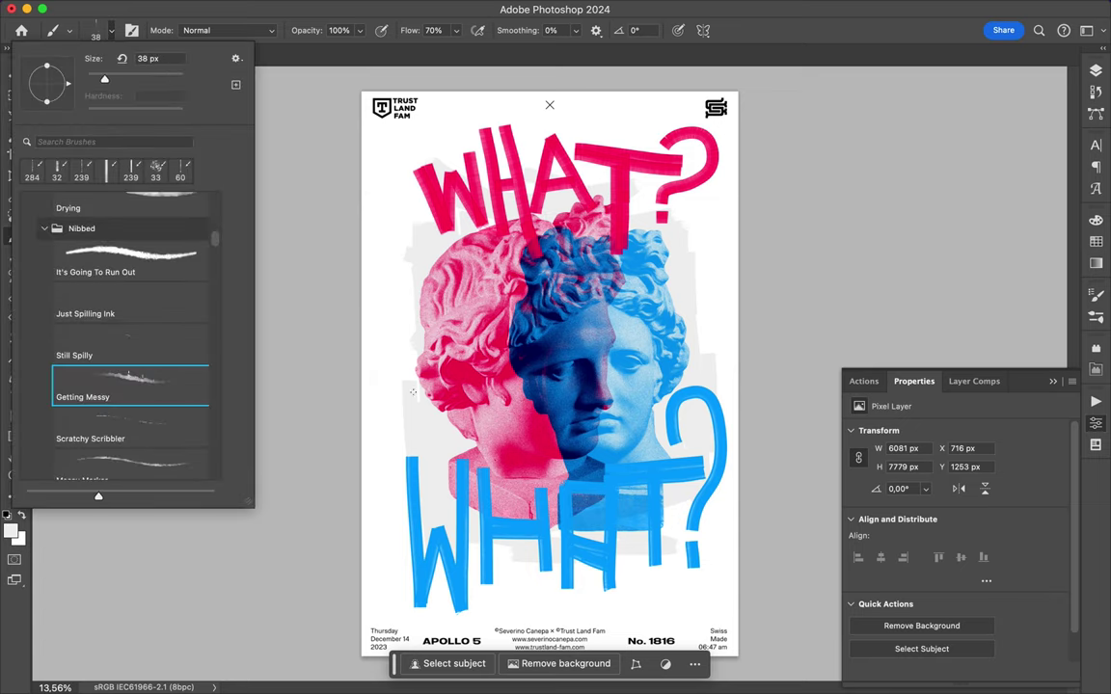
key(Return)
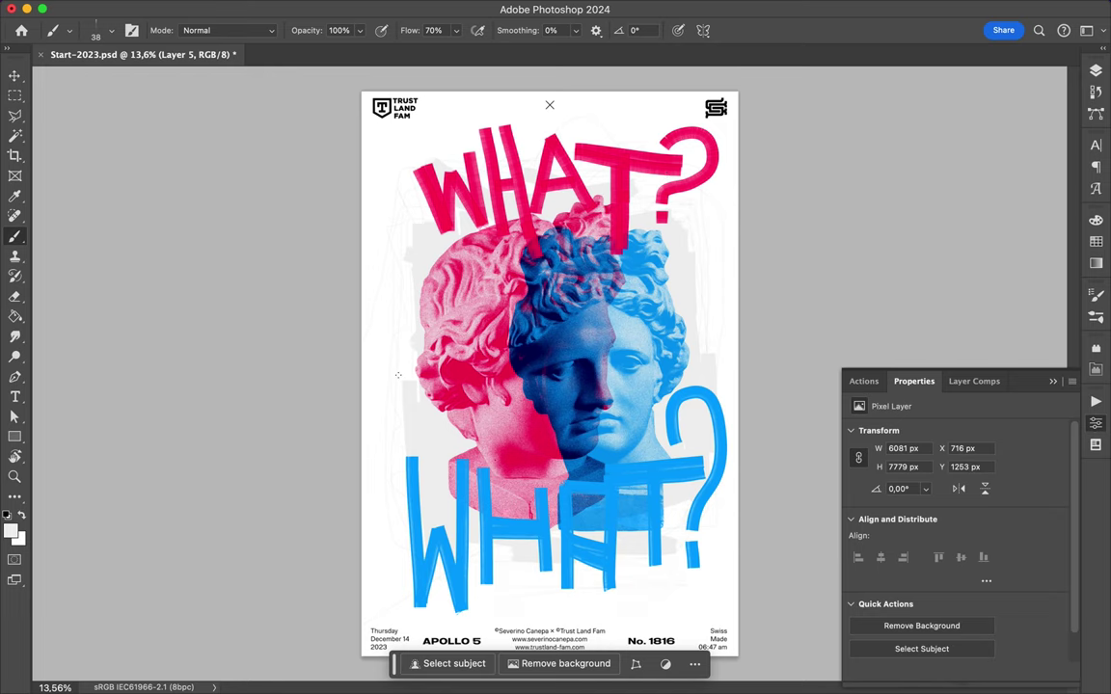
scroll(413, 366, up, 3)
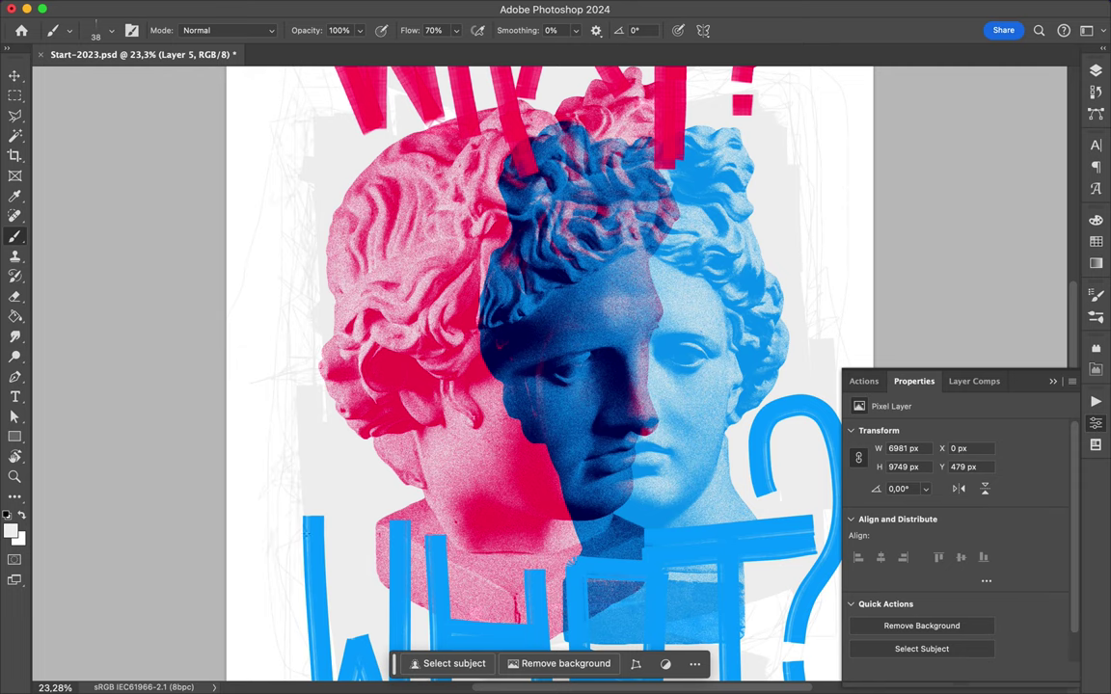
scroll(289, 453, down, 3)
scroll(281, 388, down, 2)
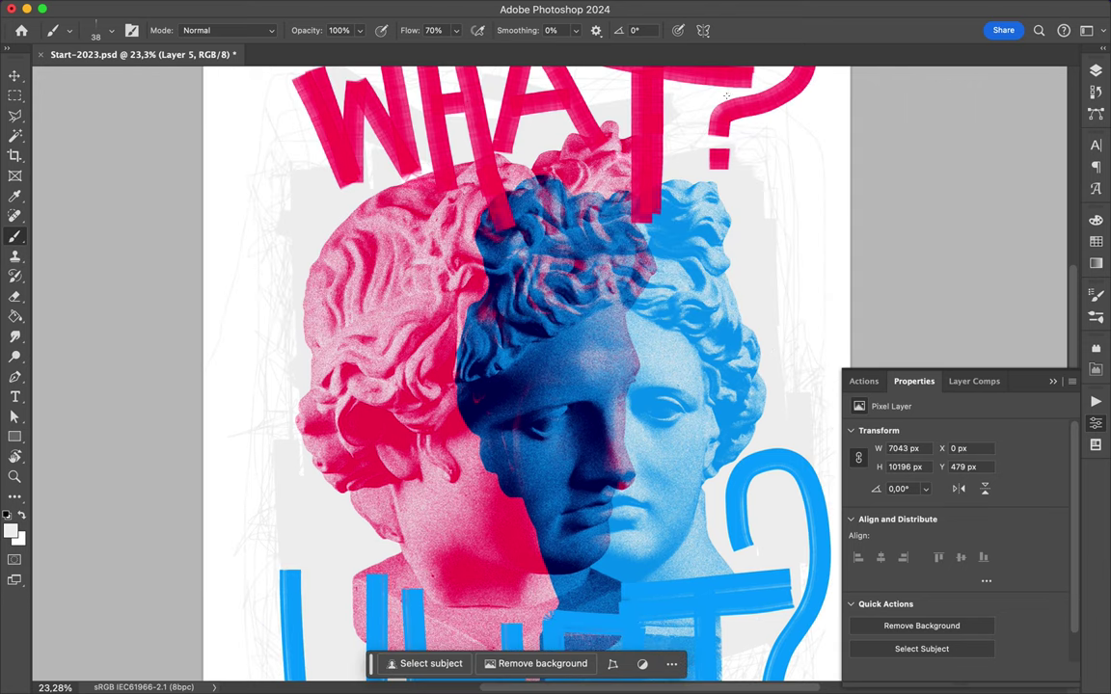
drag(802, 168, 829, 253)
scroll(411, 183, up, 2)
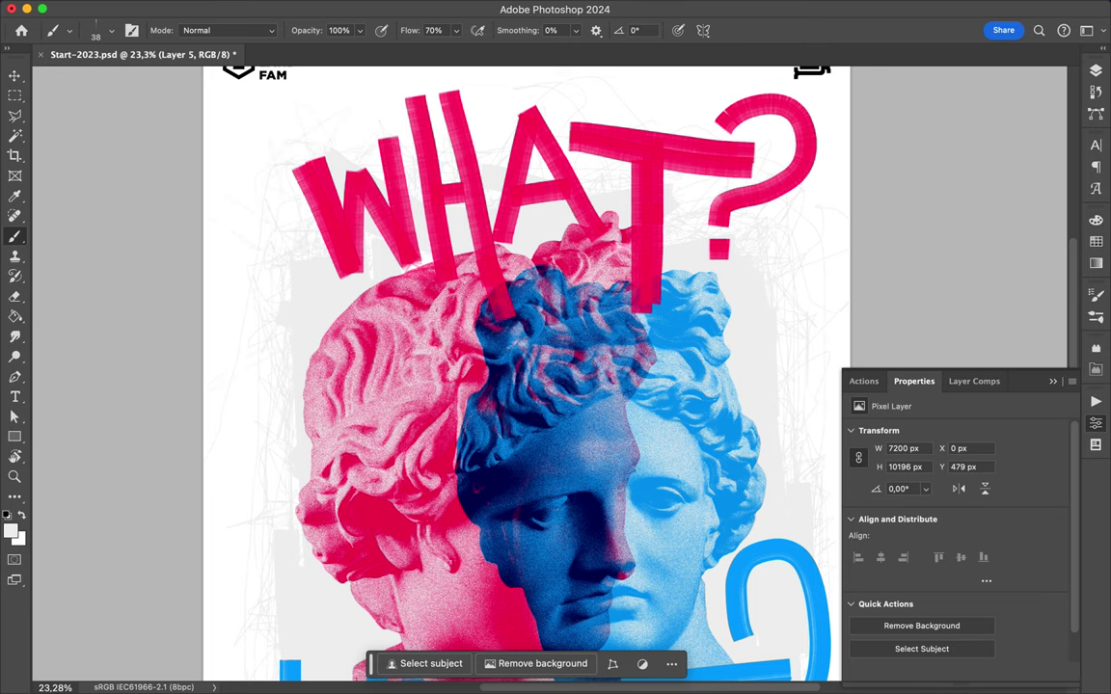
scroll(501, 217, up, 3)
scroll(516, 386, down, 2)
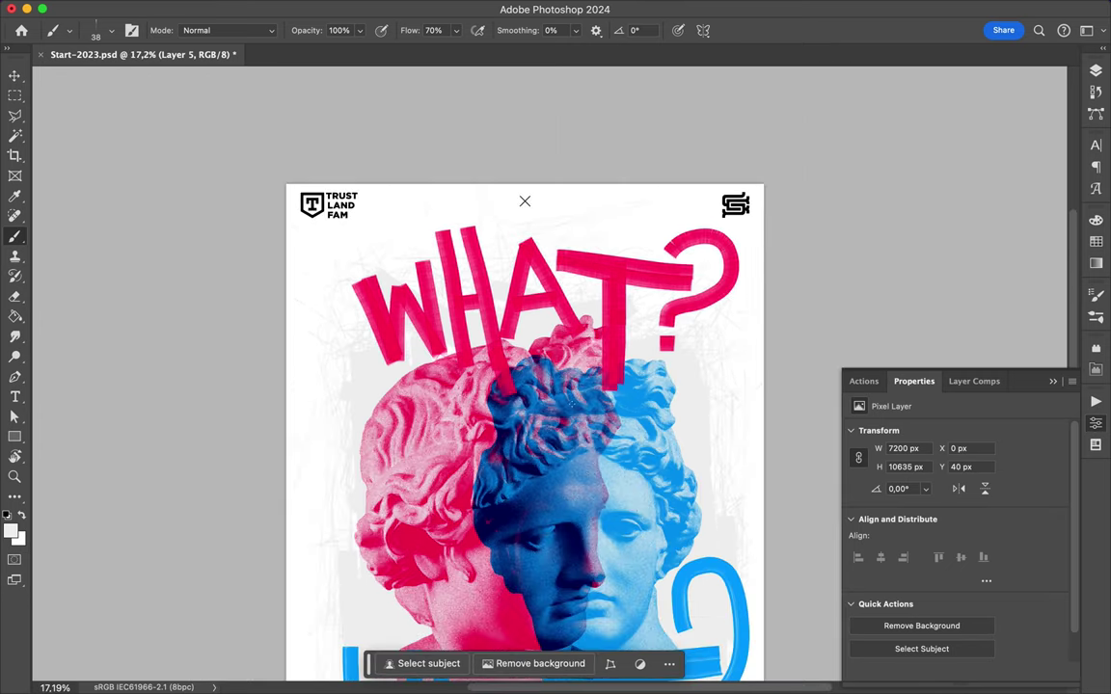
- Select Layer 5, add Layer 6 above it, and fit the whole poster in the window
scroll(516, 386, down, 2)
click(1095, 70)
click(914, 455)
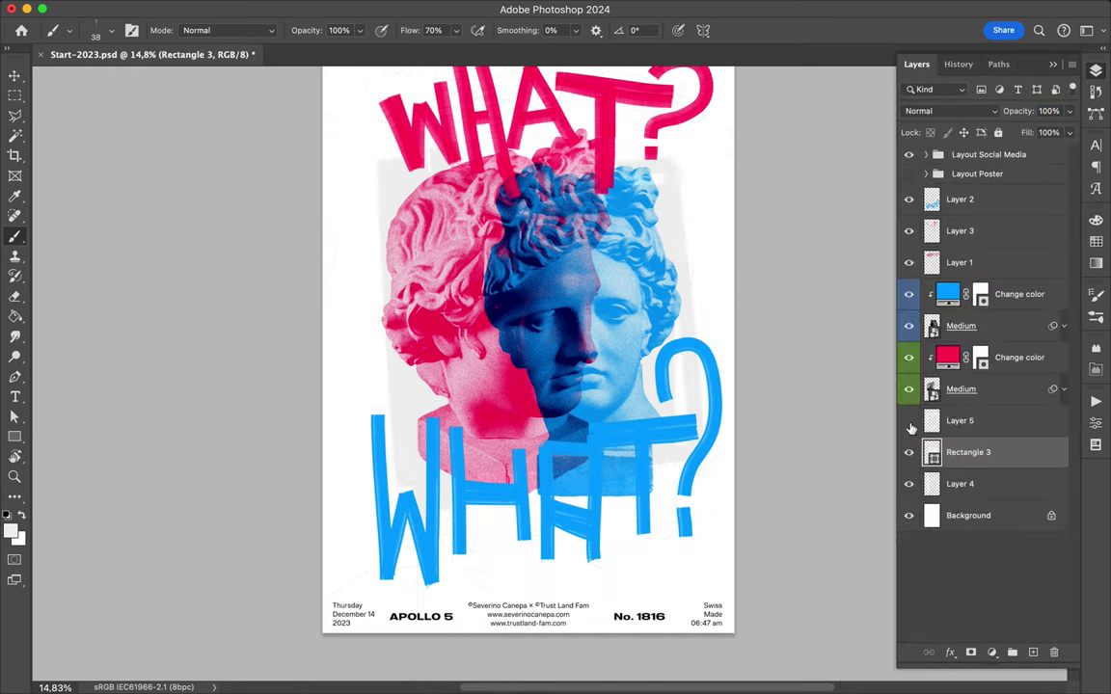
click(959, 421)
key(ctrl+shift+alt+n)
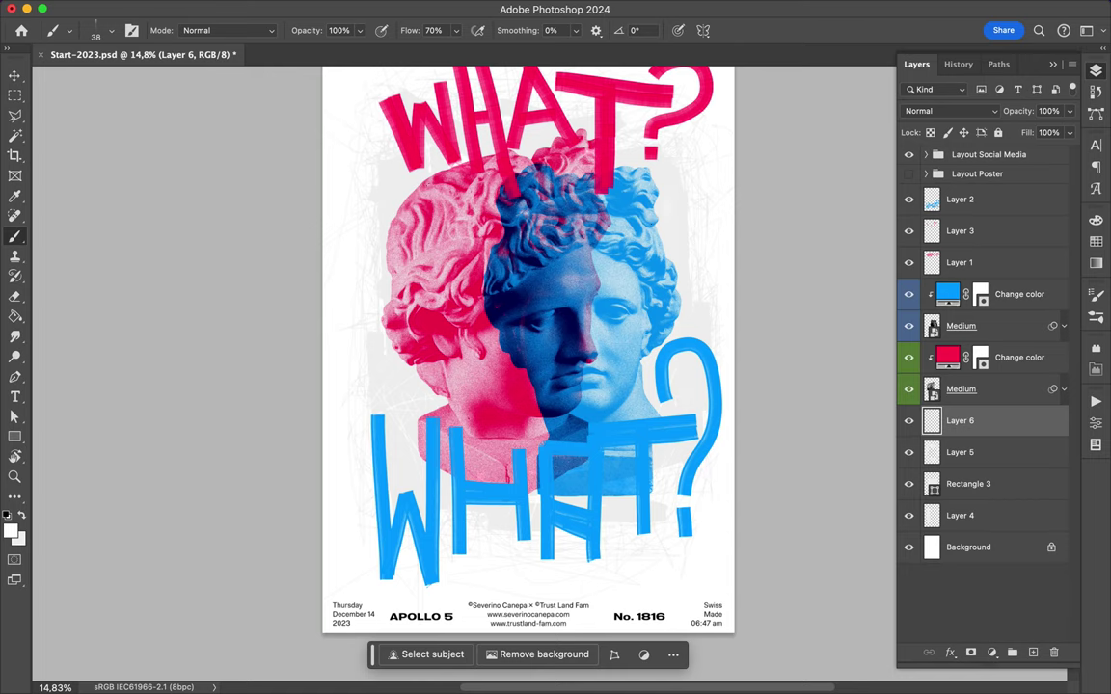
scroll(381, 176, up, 3)
scroll(289, 192, up, 3)
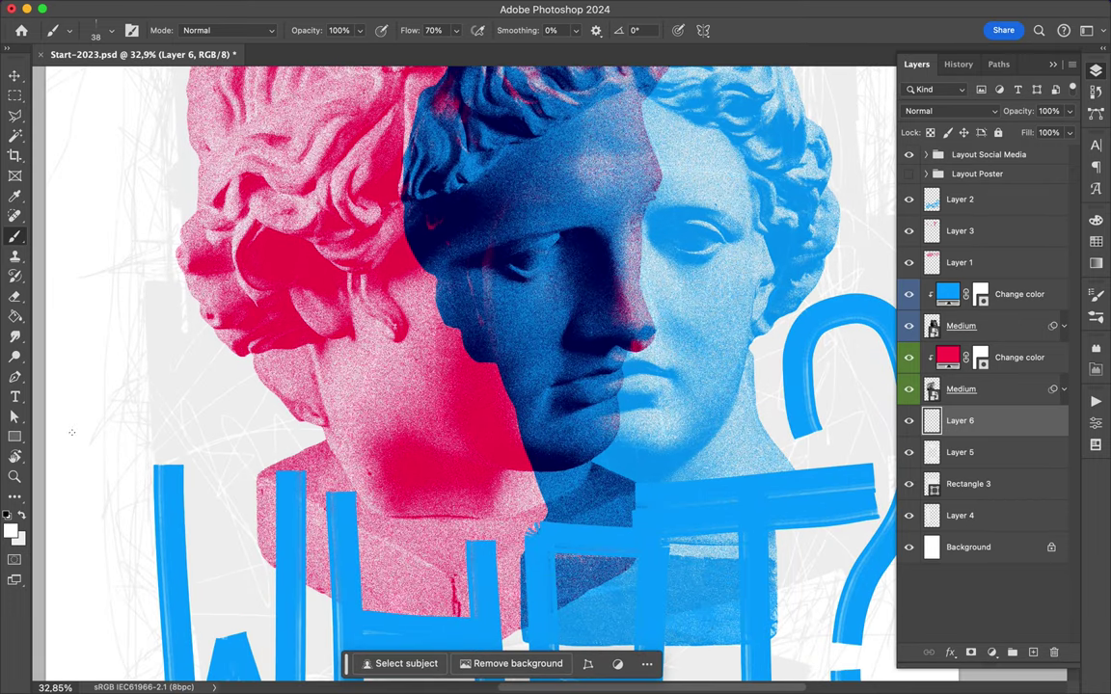
key(ctrl+0)
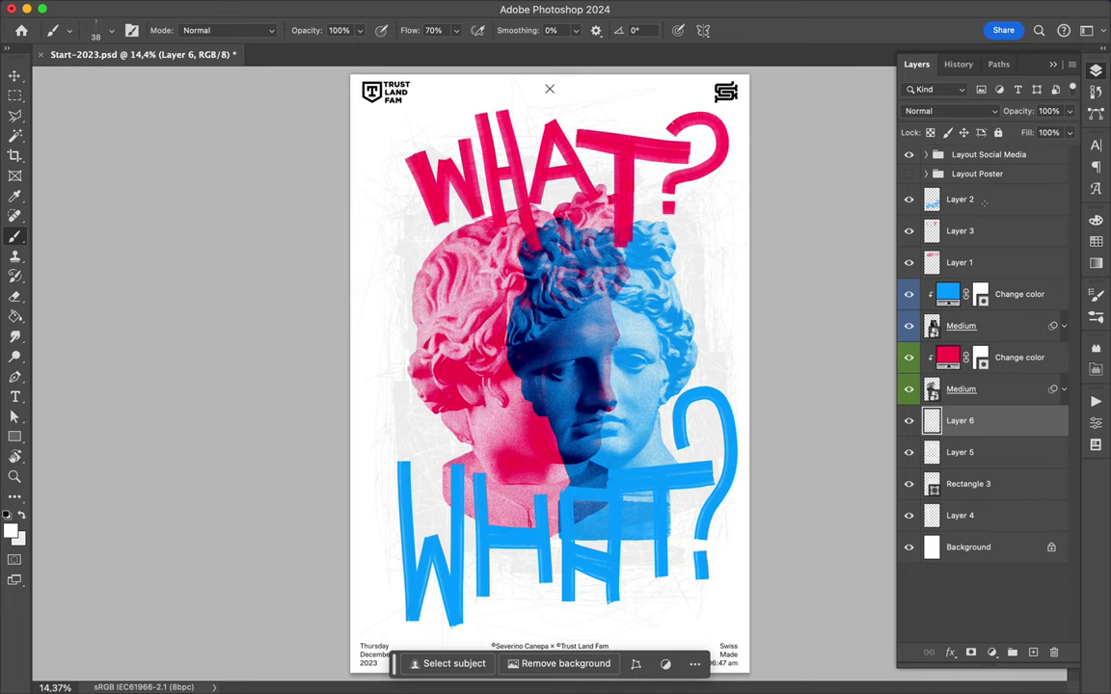
- Shift the Layer 2 artwork slightly downward and save Start-2023.psd
click(965, 198)
key(v)
drag(605, 465, 615, 494)
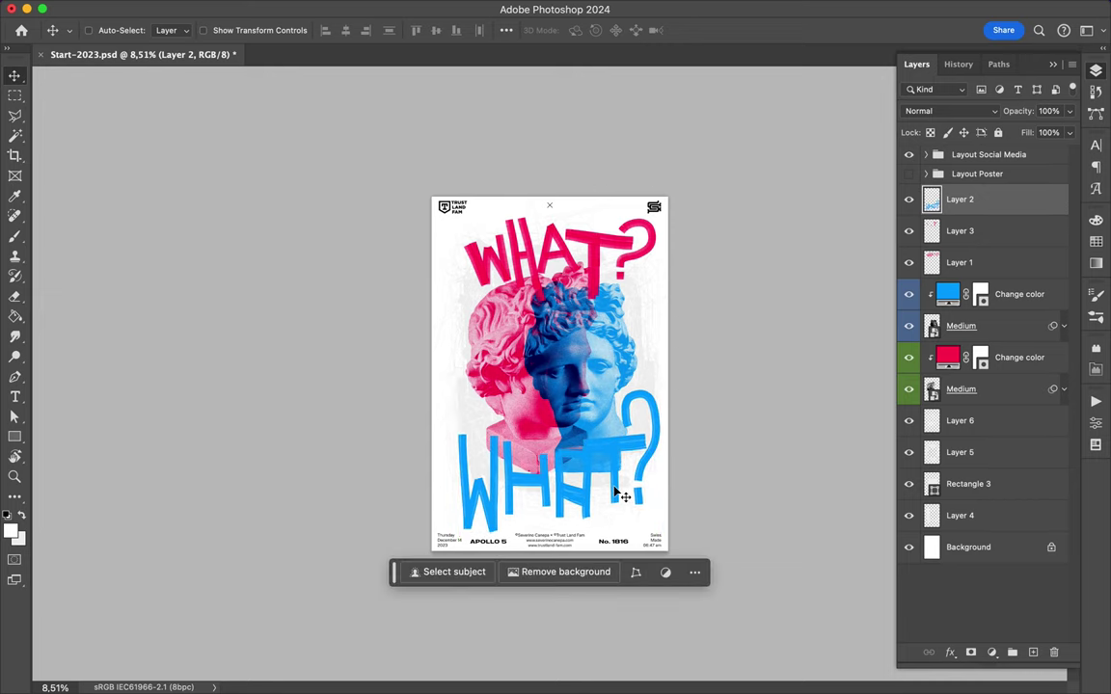
key(super+s)
click(833, 9)
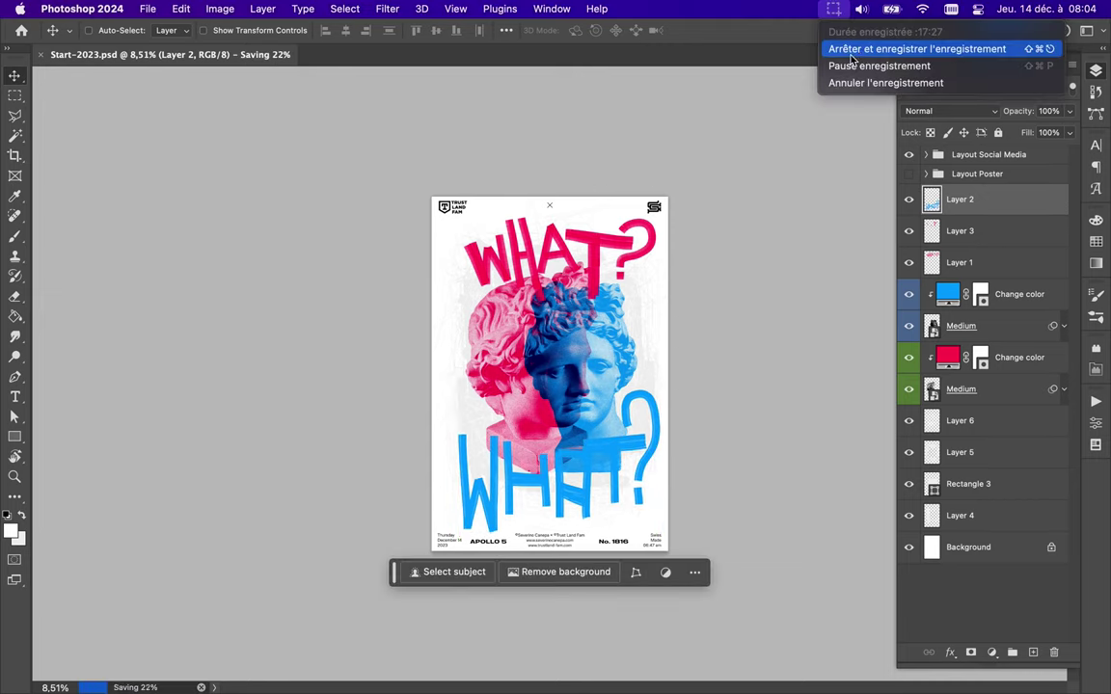